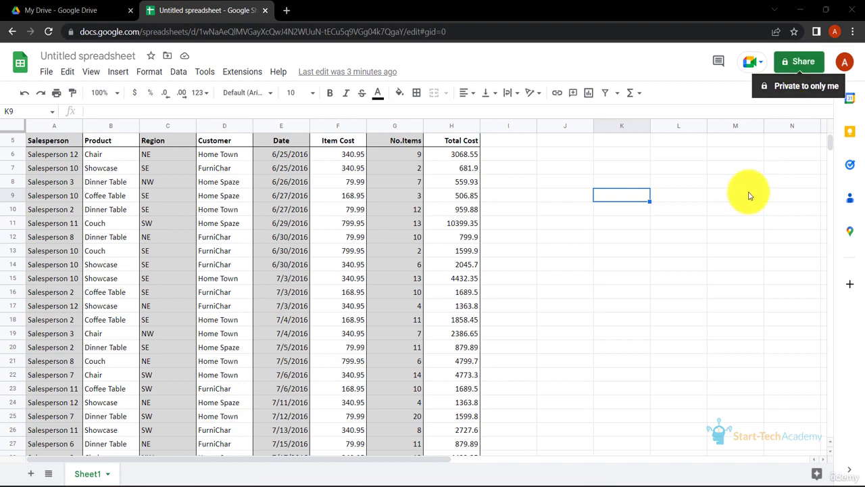
pyautogui.scroll(2, 653, 207)
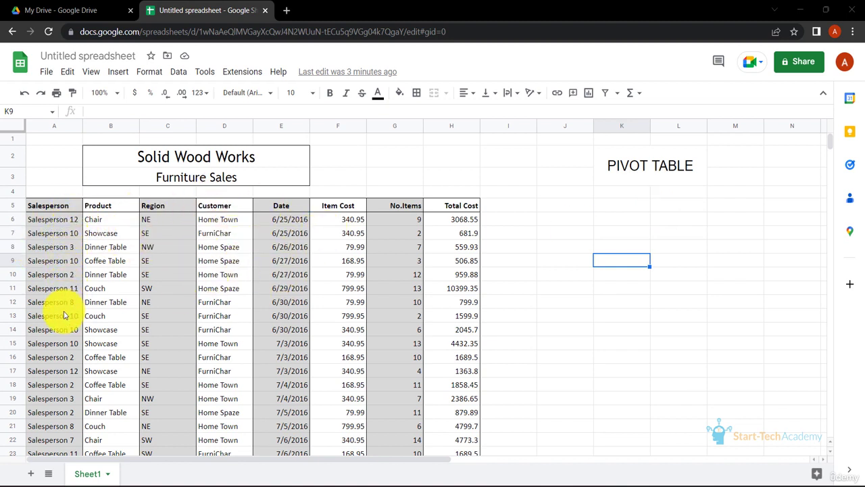
pyautogui.scroll(-3, 65, 315)
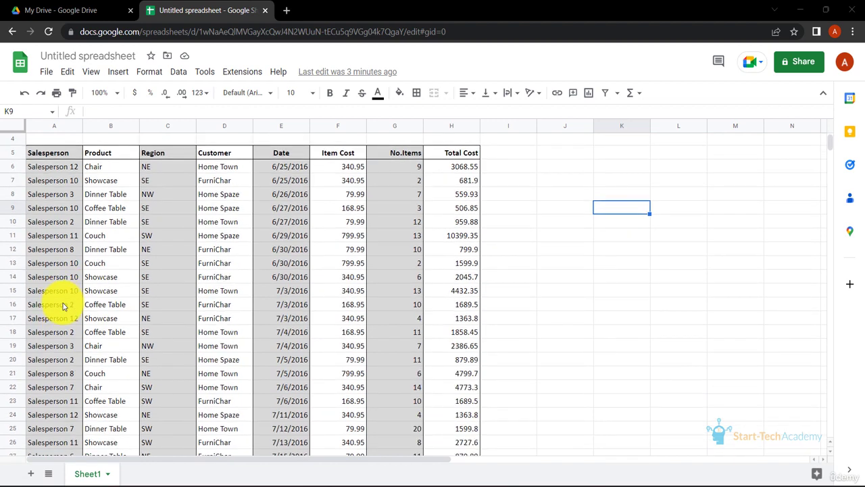
pyautogui.scroll(3, 62, 304)
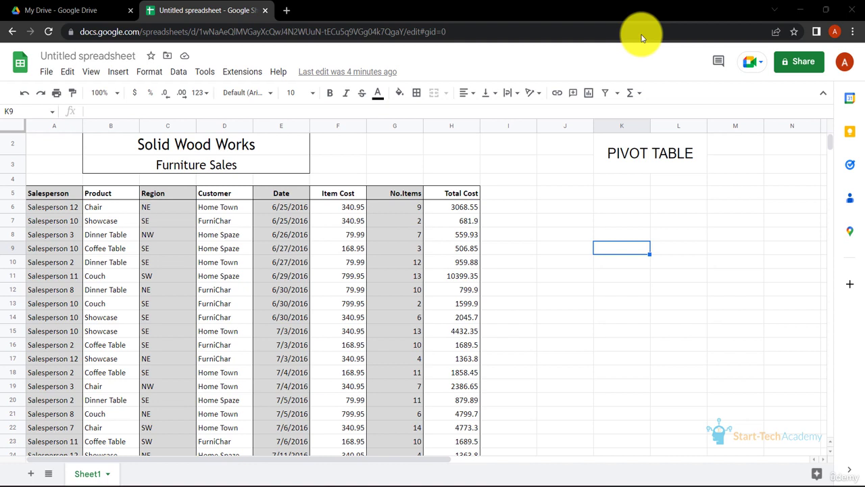
# Step: Create a filter on the Salesperson column, covering A5:A914
pyautogui.click(68, 195)
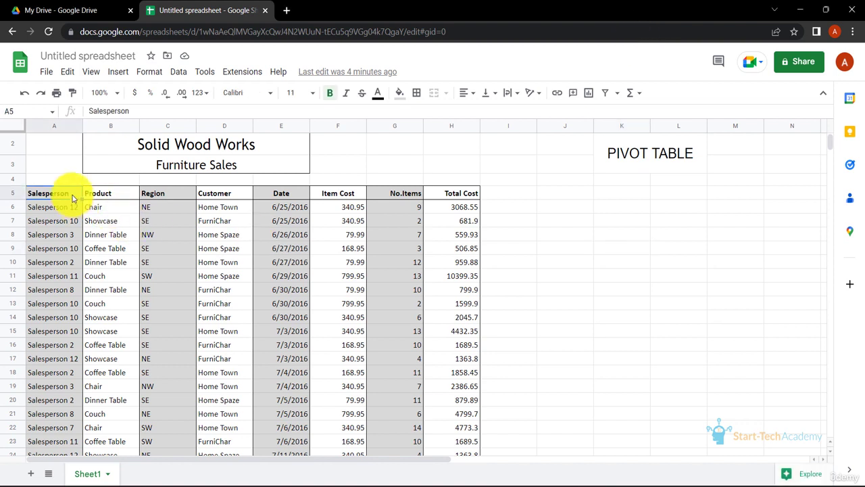
pyautogui.hotkey('ctrl', 'shift', 'Down')
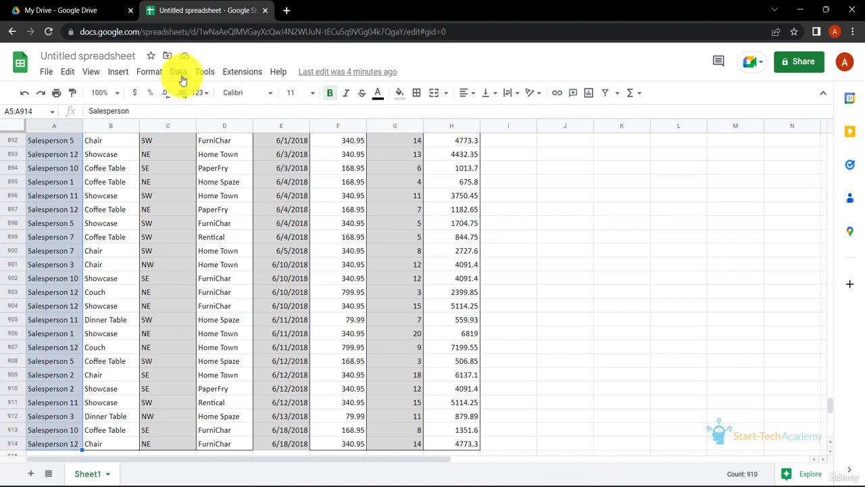
pyautogui.click(179, 73)
pyautogui.click(225, 145)
pyautogui.hotkey('ctrl', 'Home')
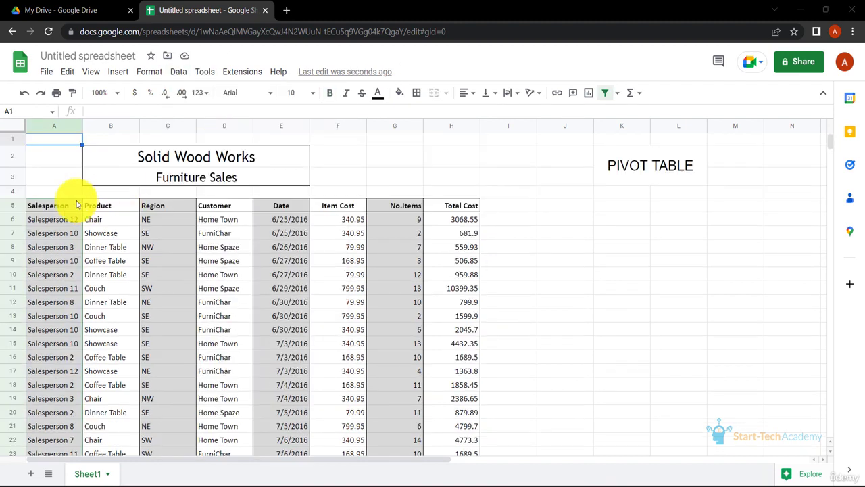
# Step: Filter the Salesperson column by values so only Salesperson 1 rows are shown
pyautogui.click(77, 206)
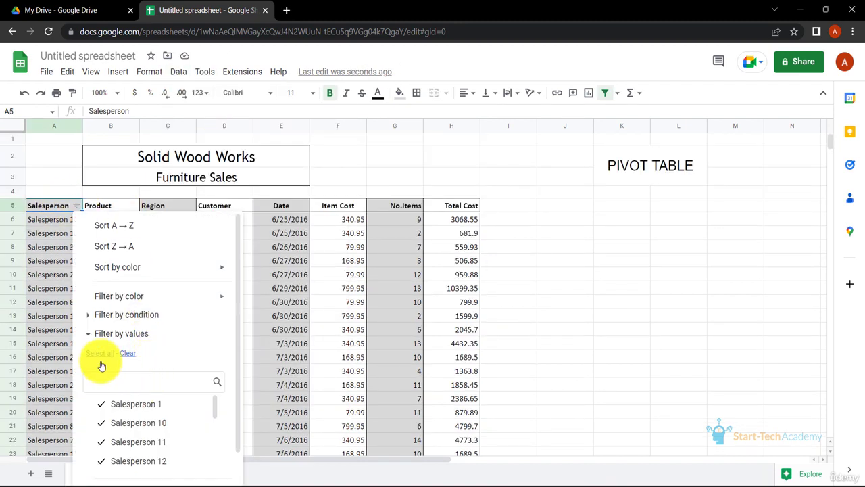
pyautogui.click(126, 354)
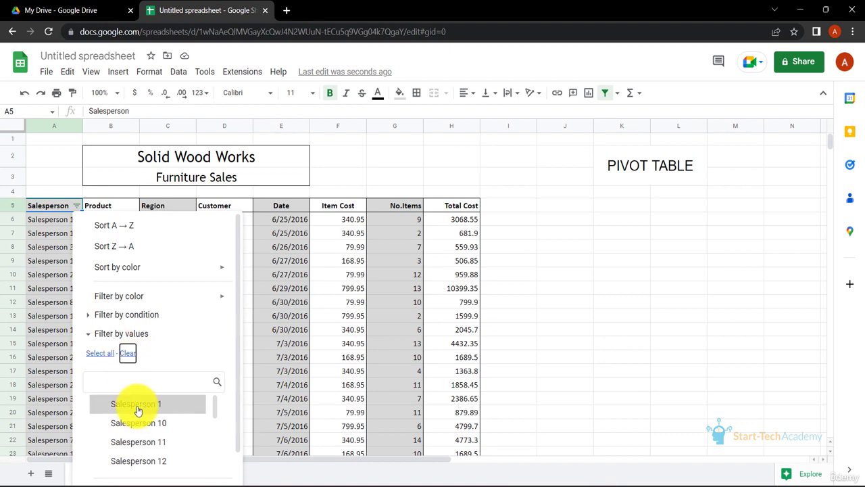
pyautogui.scroll(-4, 138, 404)
pyautogui.scroll(-2, 138, 406)
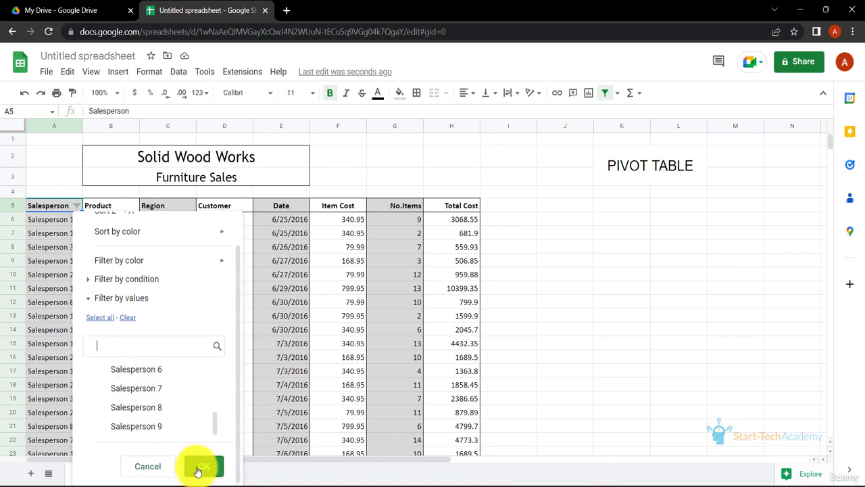
pyautogui.click(202, 467)
# Step: Select the filtered Total Cost values to read Salesperson 1's sum, and undo the column filter
pyautogui.scroll(-2, 383, 375)
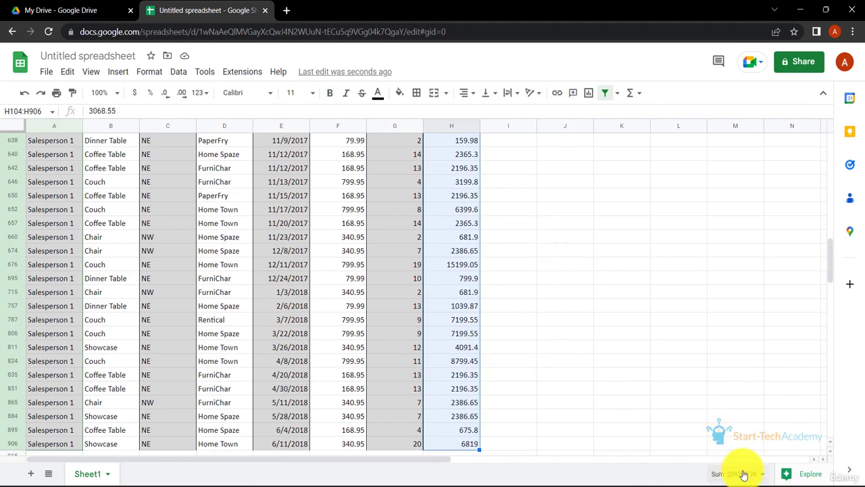
pyautogui.scroll(10, 473, 203)
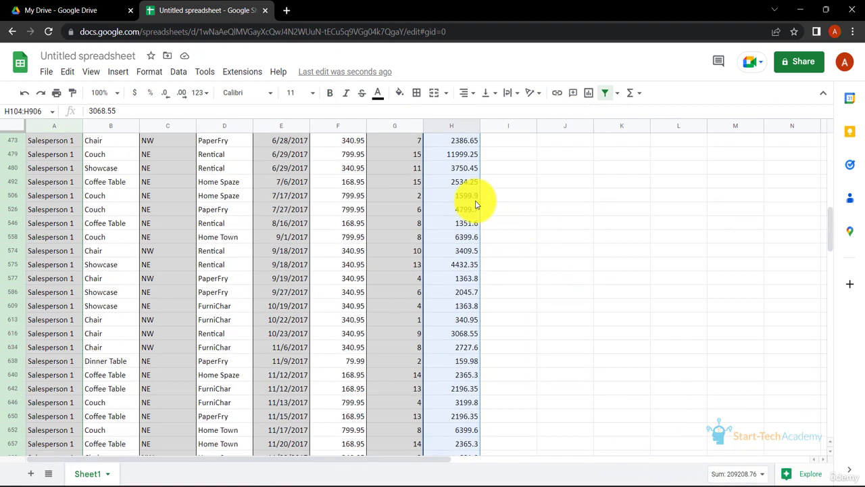
pyautogui.scroll(5, 298, 178)
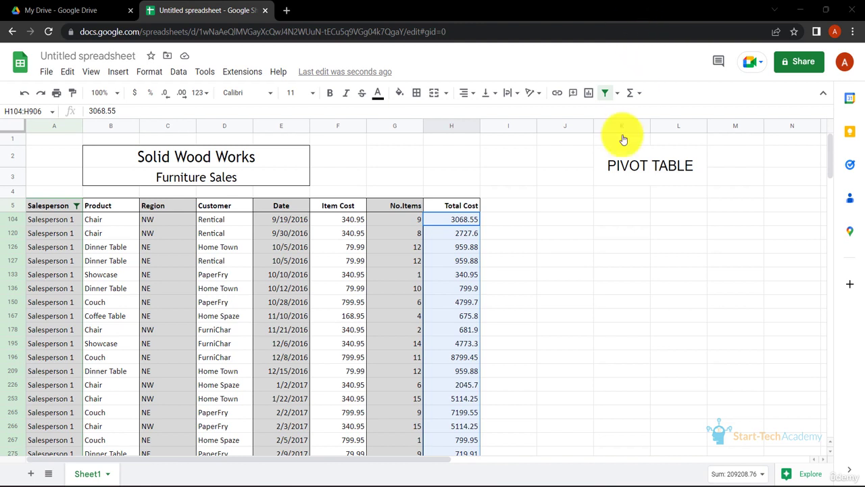
pyautogui.click(542, 232)
pyautogui.hotkey('ctrl', 'z')
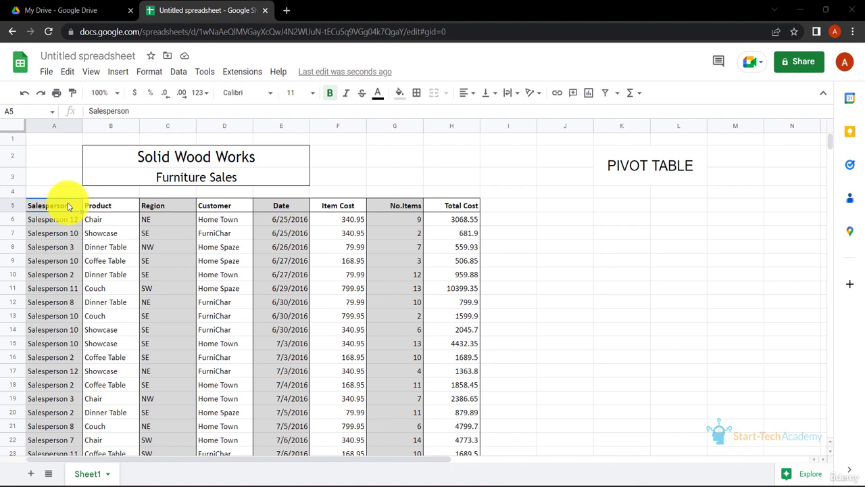
# Step: Create a pivot table in a new sheet from the whole sales table, A5:H914
pyautogui.hotkey('ctrl', 'a')
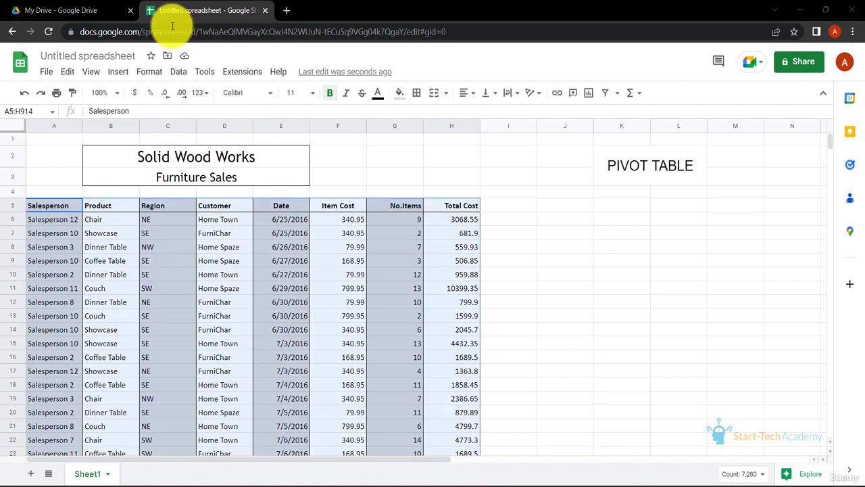
pyautogui.click(118, 72)
pyautogui.click(140, 209)
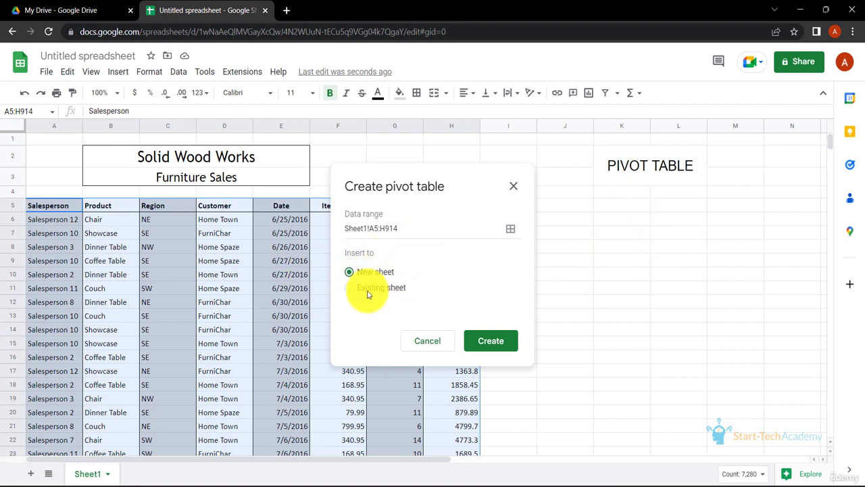
pyautogui.click(498, 343)
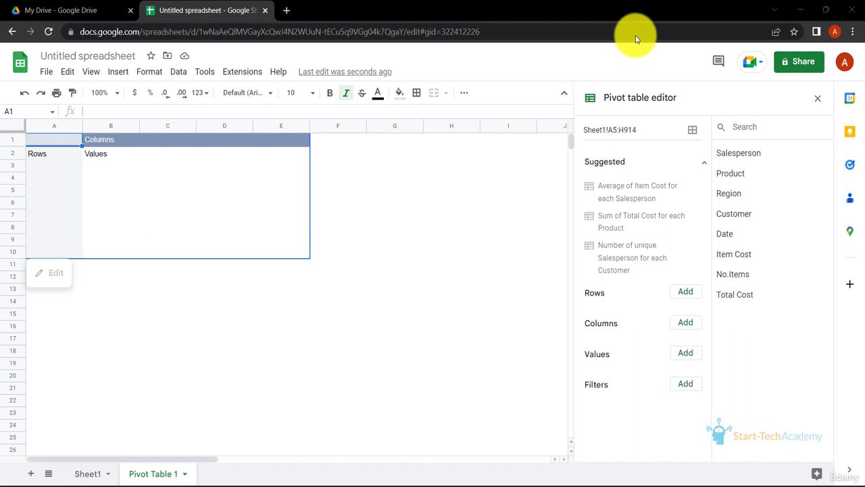
# Step: Add Salesperson to the pivot table's rows and Total Cost to its values, summarized by SUM
pyautogui.click(693, 294)
pyautogui.click(703, 318)
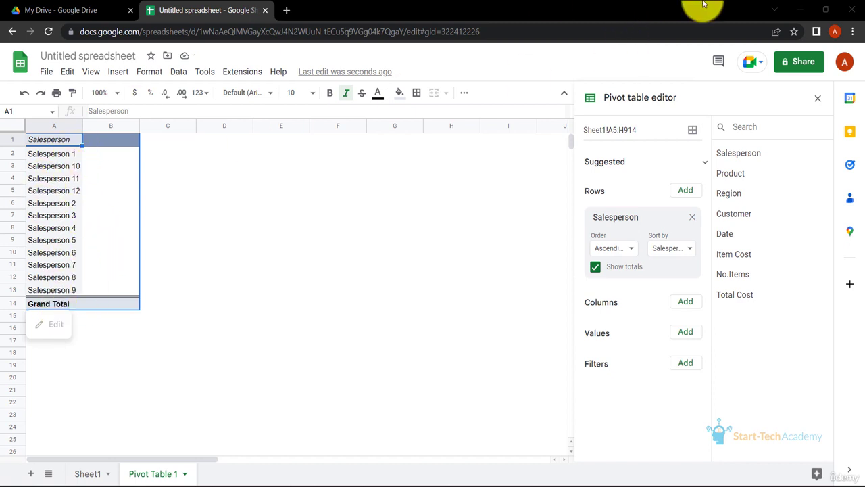
pyautogui.click(691, 336)
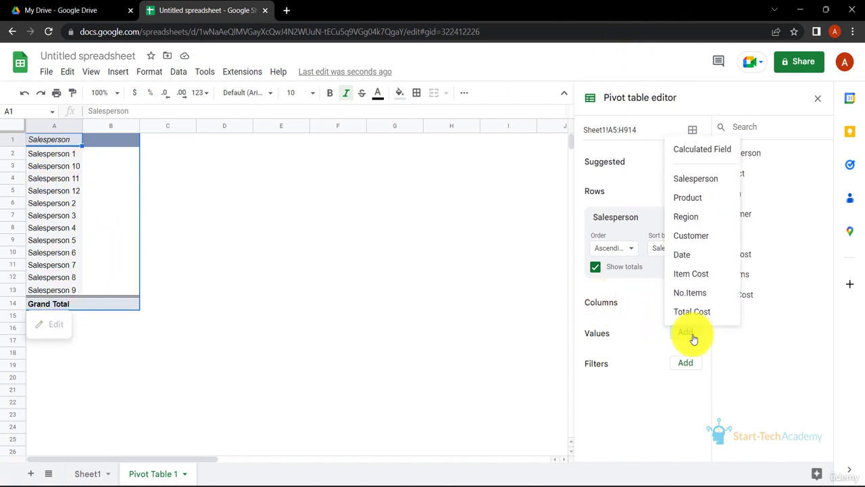
pyautogui.click(691, 311)
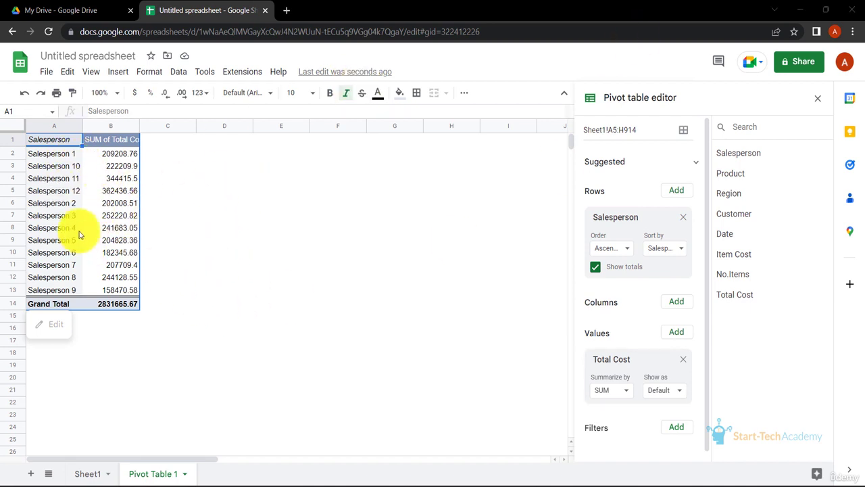
# Step: Add Customer to the pivot table's columns to split each salesperson's total cost by customer
pyautogui.click(183, 202)
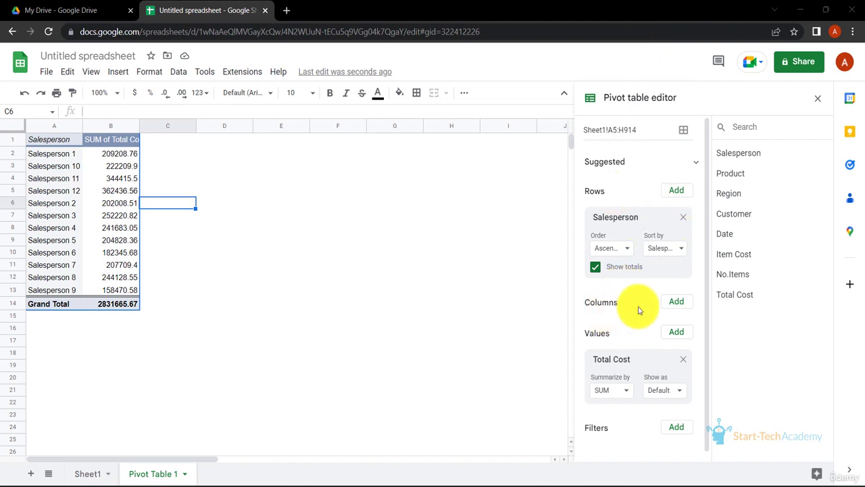
pyautogui.click(676, 302)
pyautogui.click(657, 358)
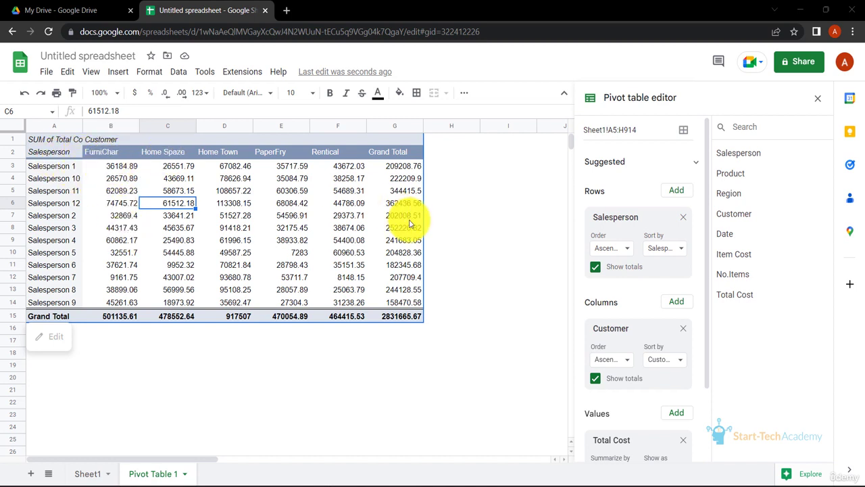
# Step: Summarize the pivot table's Total Cost values by COUNT and check the Grand Total column
pyautogui.scroll(-2, 625, 365)
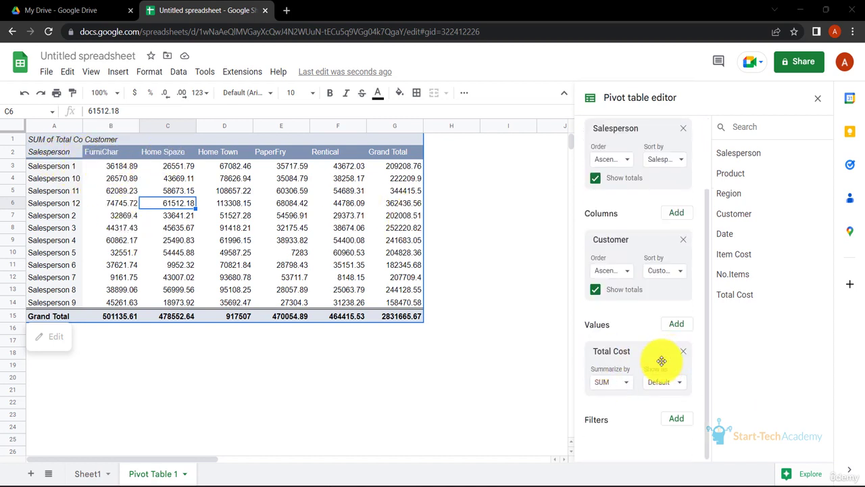
pyautogui.click(624, 385)
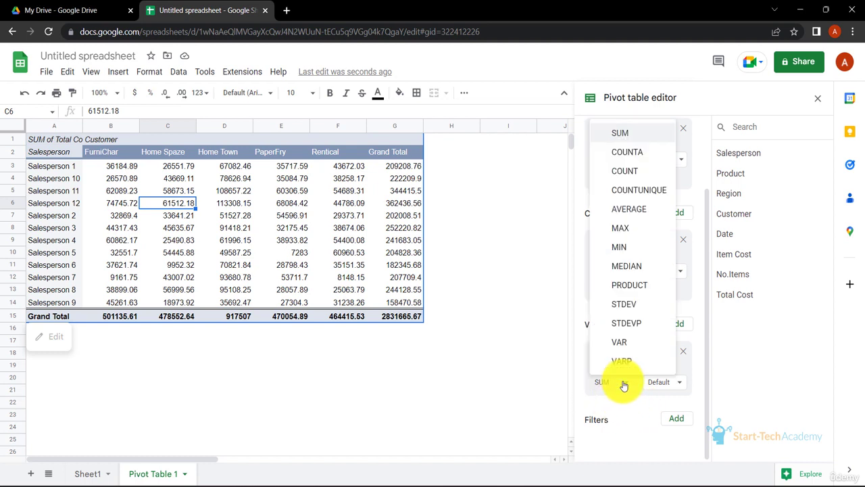
pyautogui.click(619, 172)
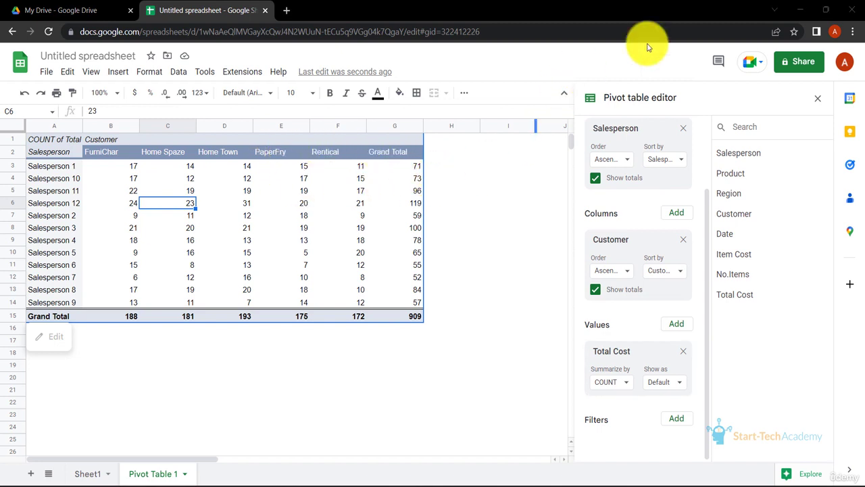
pyautogui.click(417, 194)
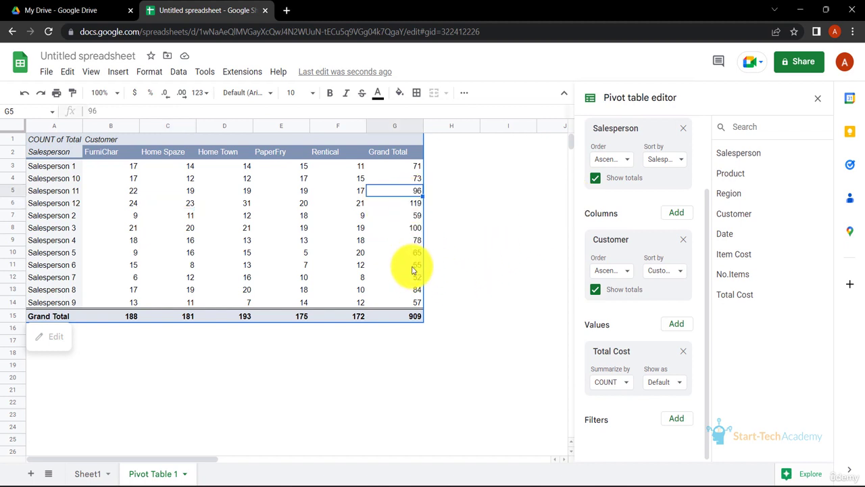
pyautogui.click(508, 190)
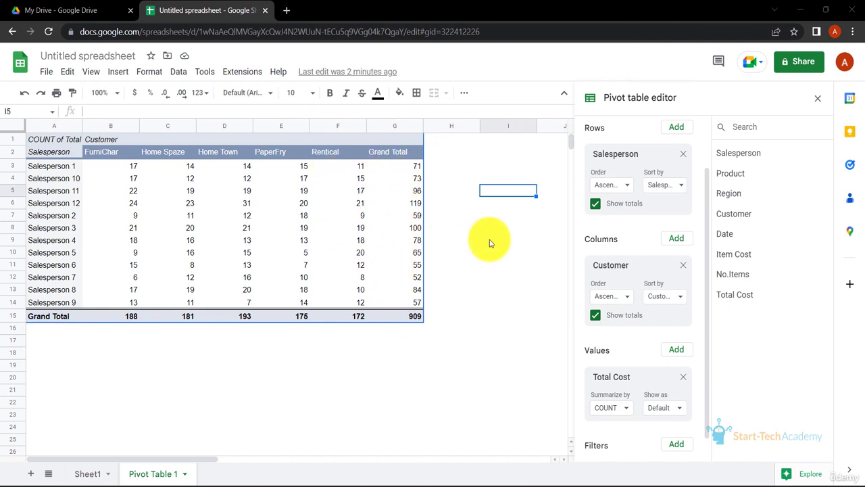
# Step: Sort the Salesperson rows by COUNT of Total Cost in Grand Total, in descending order
pyautogui.moveTo(599, 153); pyautogui.dragTo(642, 202)
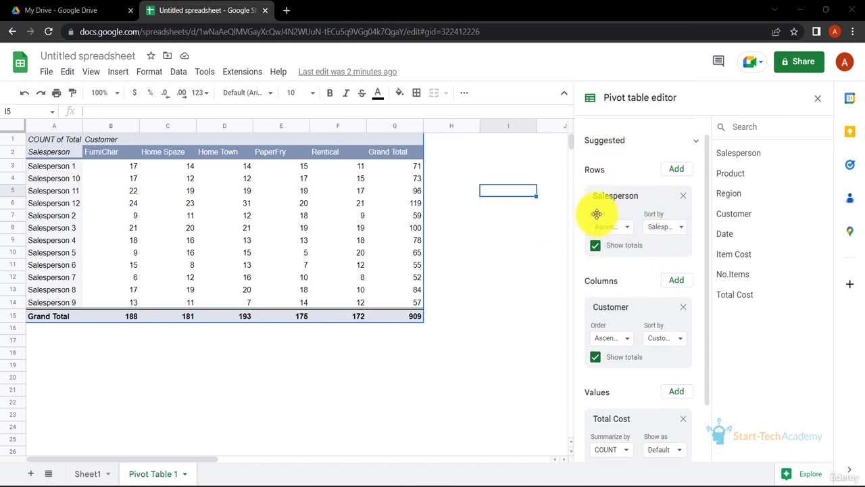
pyautogui.click(682, 232)
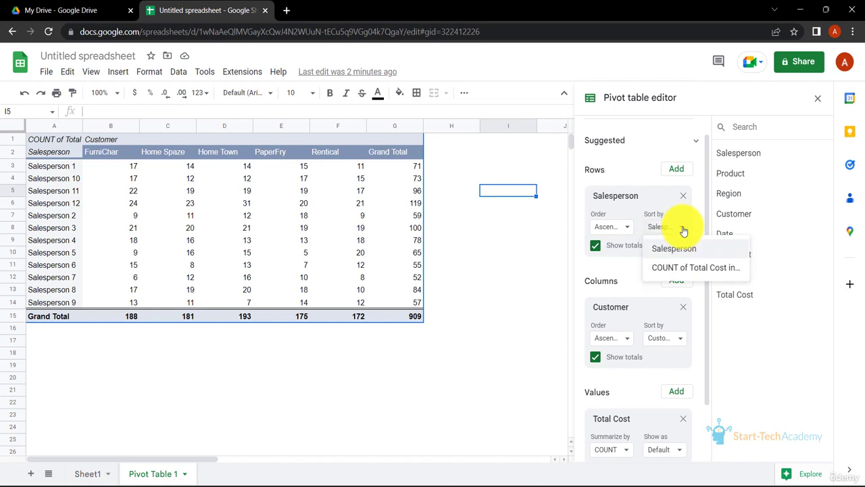
pyautogui.click(684, 267)
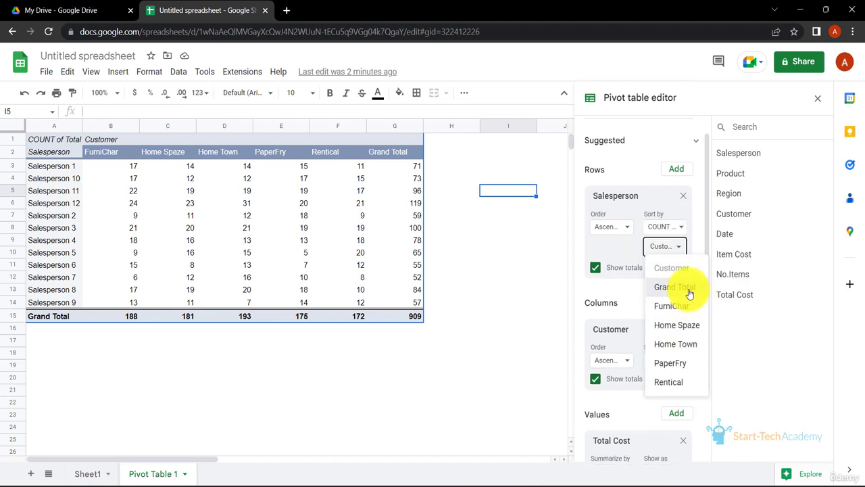
pyautogui.click(690, 291)
pyautogui.click(627, 228)
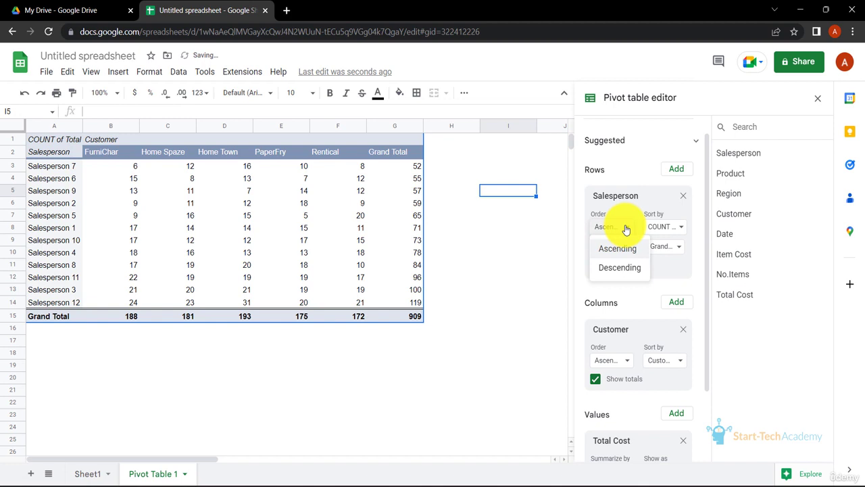
pyautogui.click(620, 268)
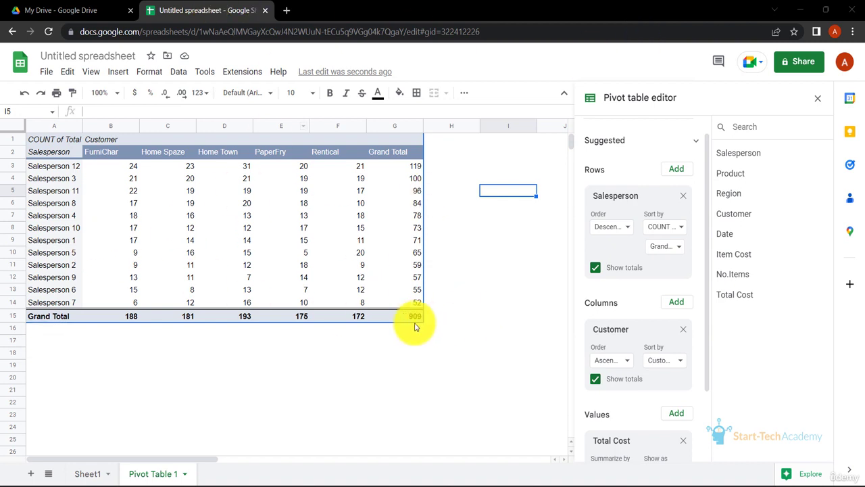
# Step: Add Region as a filter field to the pivot table
pyautogui.scroll(-2, 650, 294)
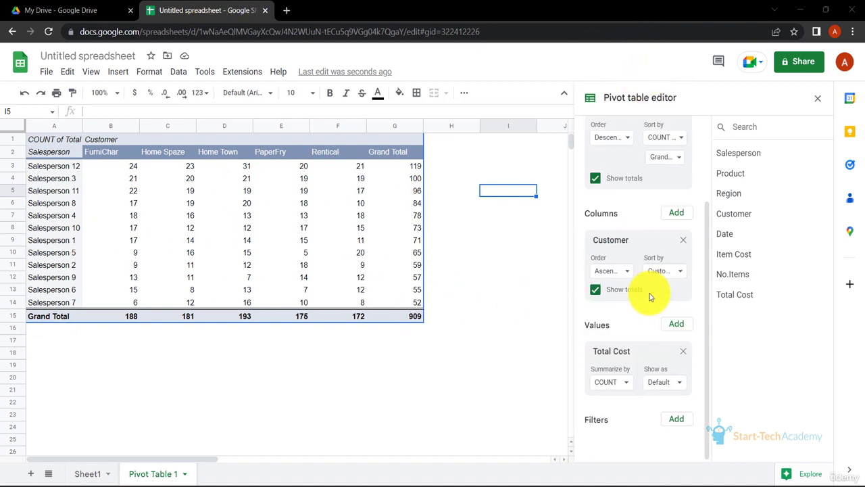
pyautogui.click(675, 418)
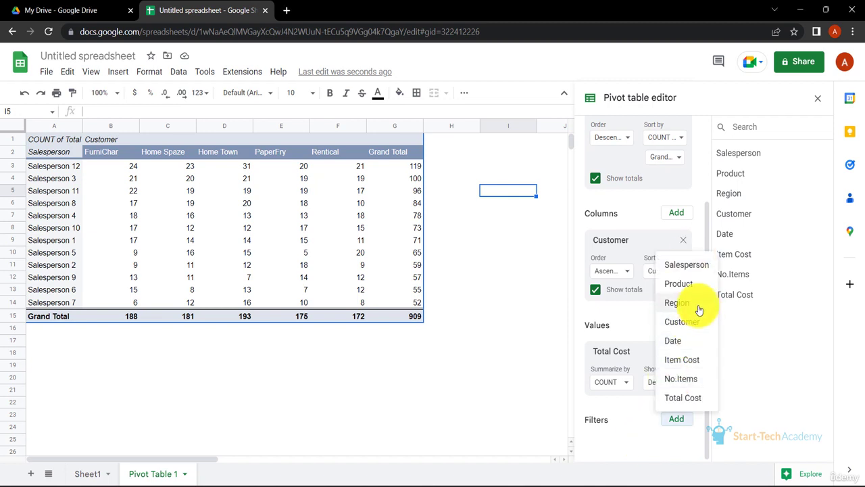
pyautogui.click(681, 309)
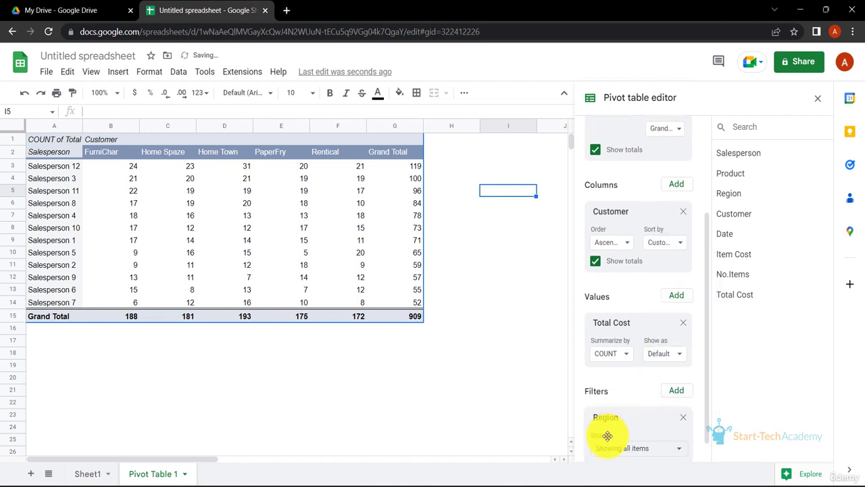
pyautogui.scroll(-1, 606, 435)
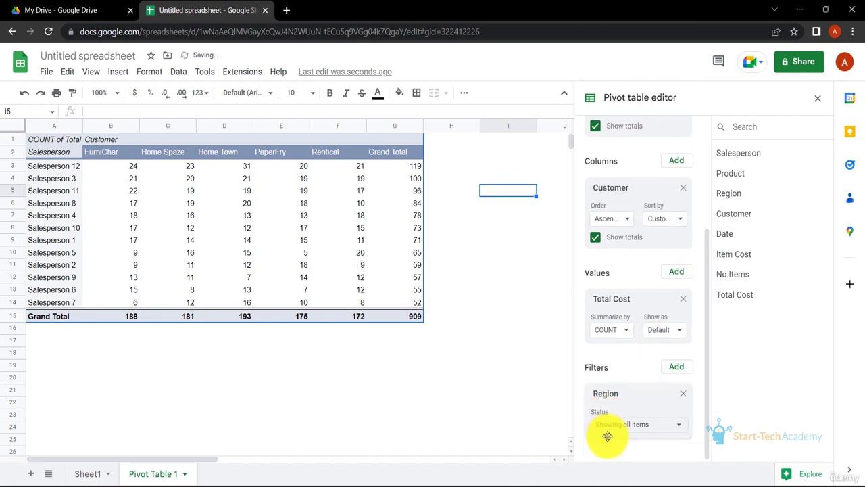
# Step: Filter the pivot table by Region to exclude NW, and switch the filter to exclude NE with NW included again
pyautogui.click(671, 426)
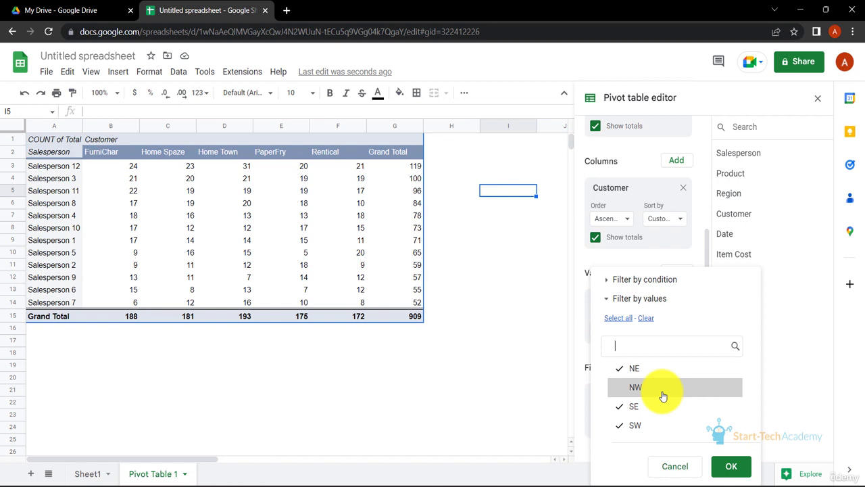
pyautogui.click(737, 466)
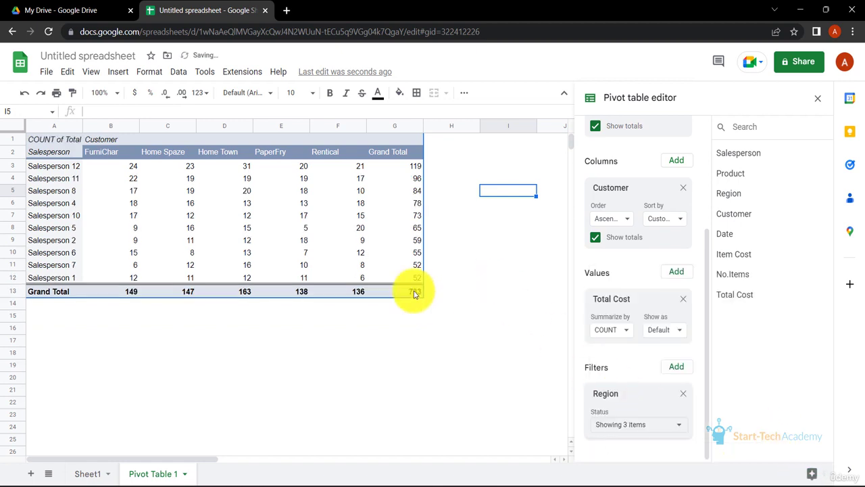
pyautogui.click(688, 427)
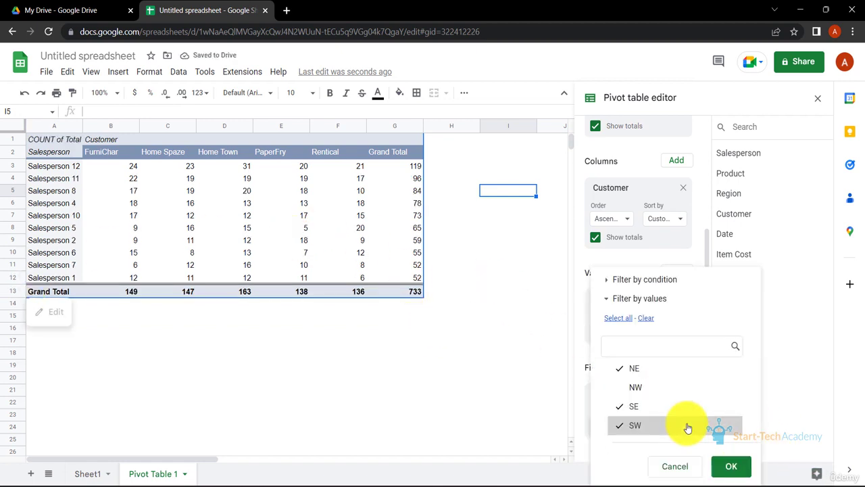
pyautogui.click(694, 369)
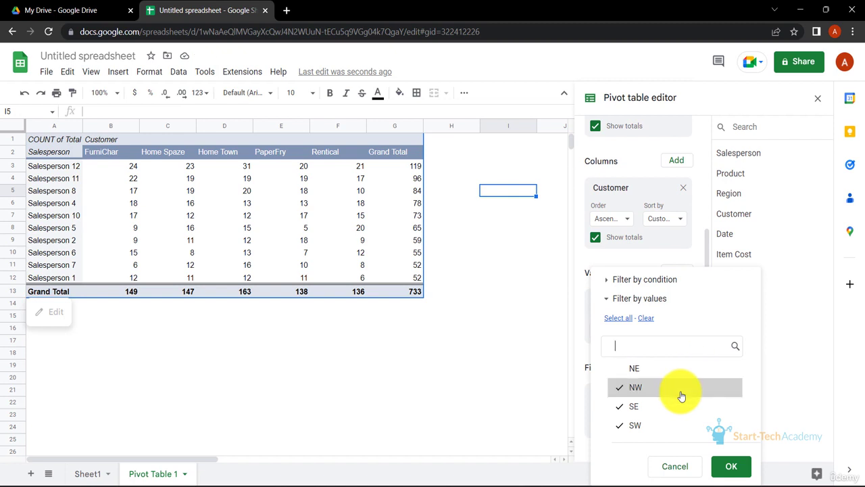
pyautogui.click(732, 468)
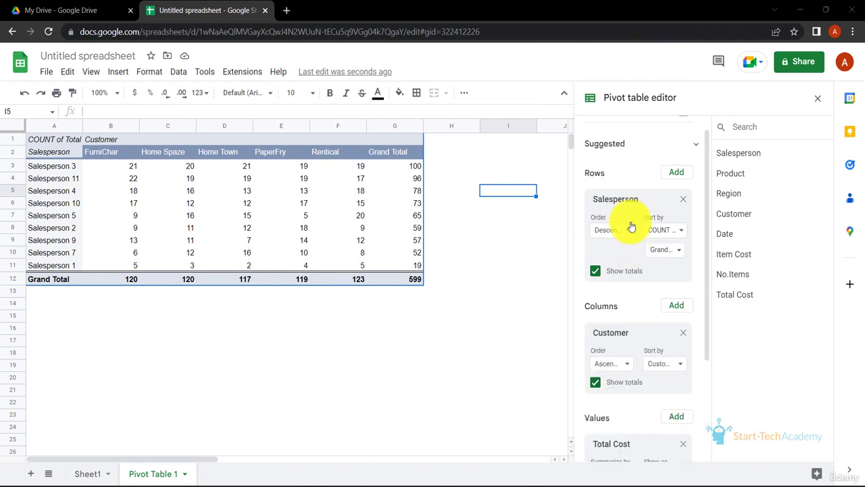
# Step: Replace the Salesperson field in the pivot table's rows with Date
pyautogui.click(683, 200)
pyautogui.click(682, 174)
pyautogui.click(679, 249)
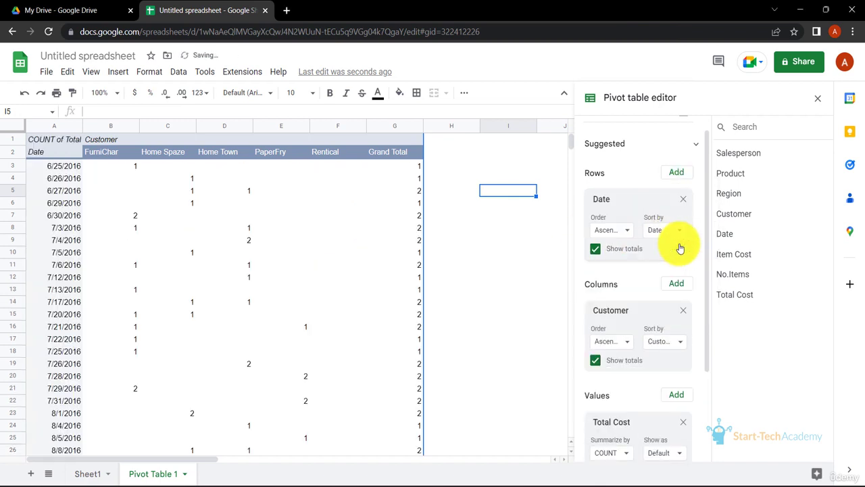
pyautogui.click(452, 152)
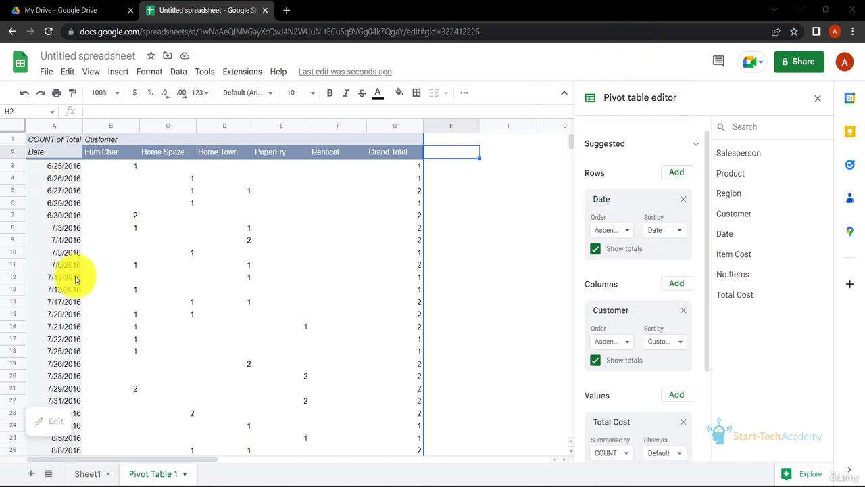
# Step: Create a pivot date group that groups the Date rows by Month
pyautogui.click(67, 171)
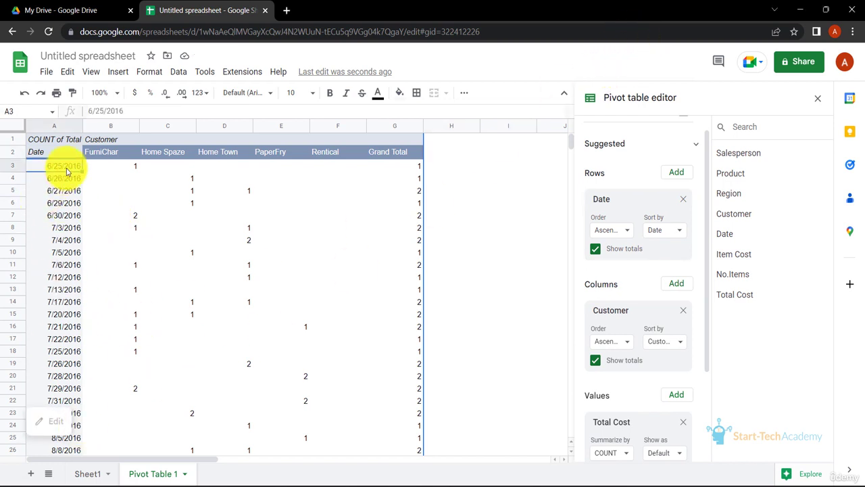
pyautogui.rightClick(67, 171)
pyautogui.moveTo(155, 293)
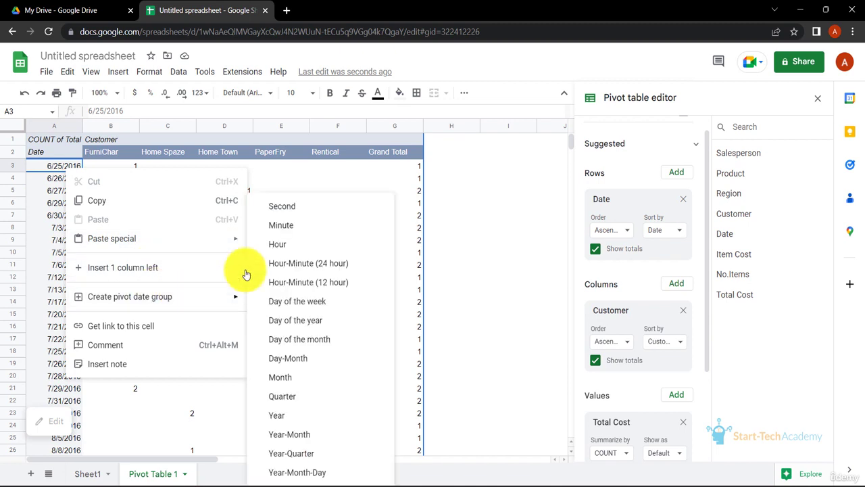
pyautogui.click(305, 377)
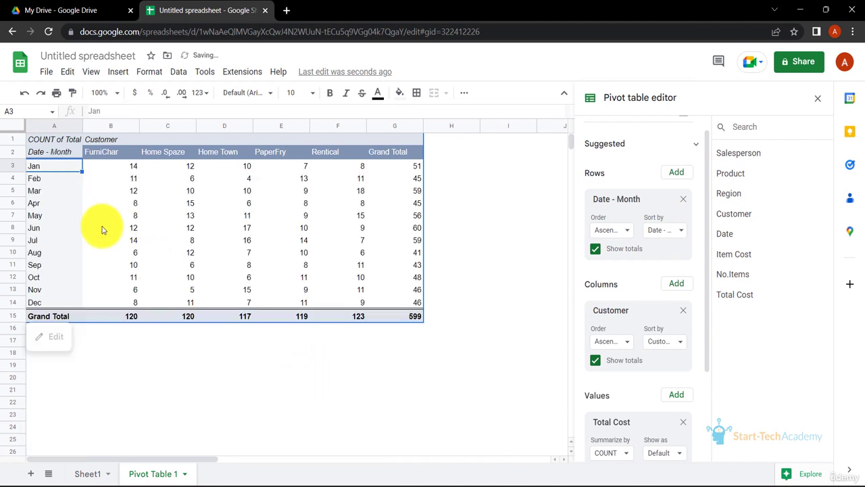
# Step: Regroup the pivot table's date rows by Year, and return the grouping to Month
pyautogui.rightClick(65, 166)
pyautogui.moveTo(130, 291)
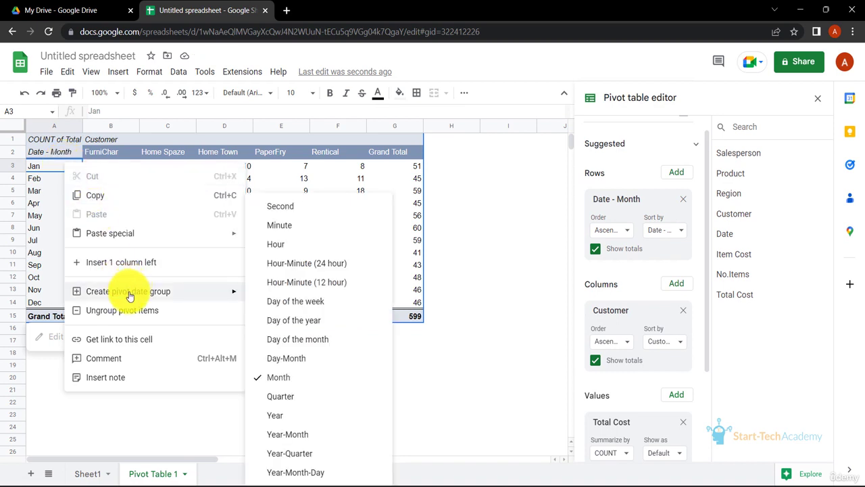
pyautogui.click(302, 421)
pyautogui.rightClick(54, 171)
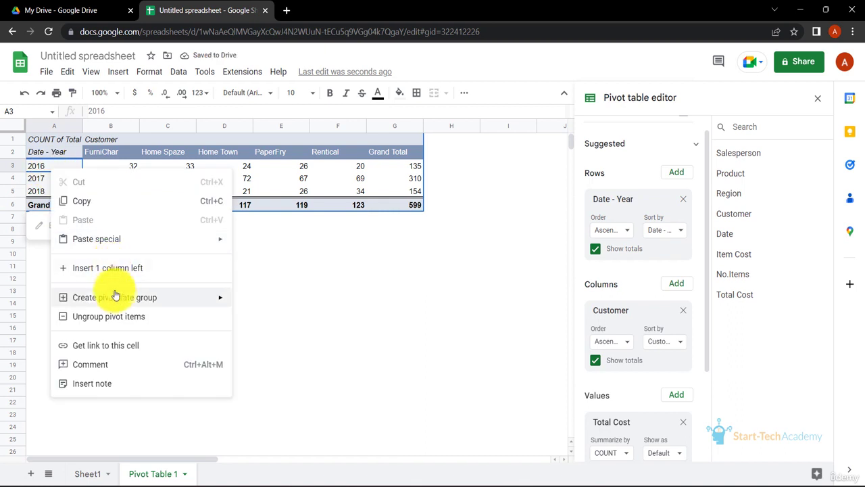
pyautogui.moveTo(116, 294)
pyautogui.click(270, 376)
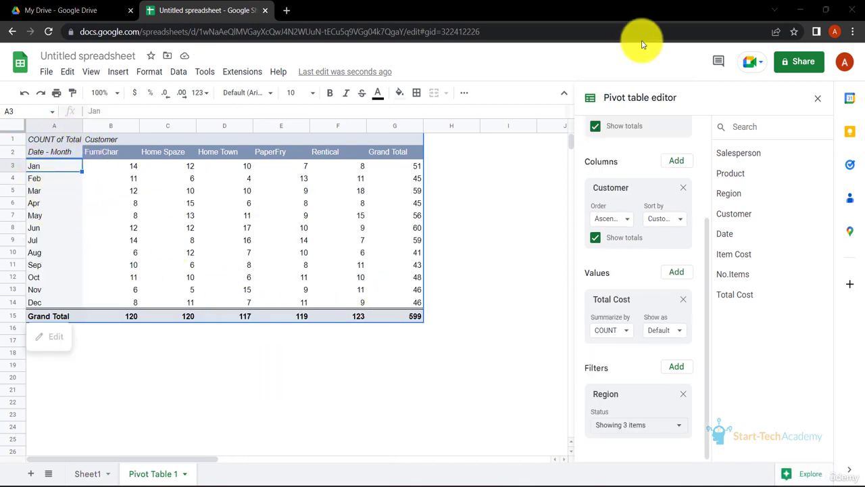
# Step: Remove the Region filter from the pivot table
pyautogui.click(682, 394)
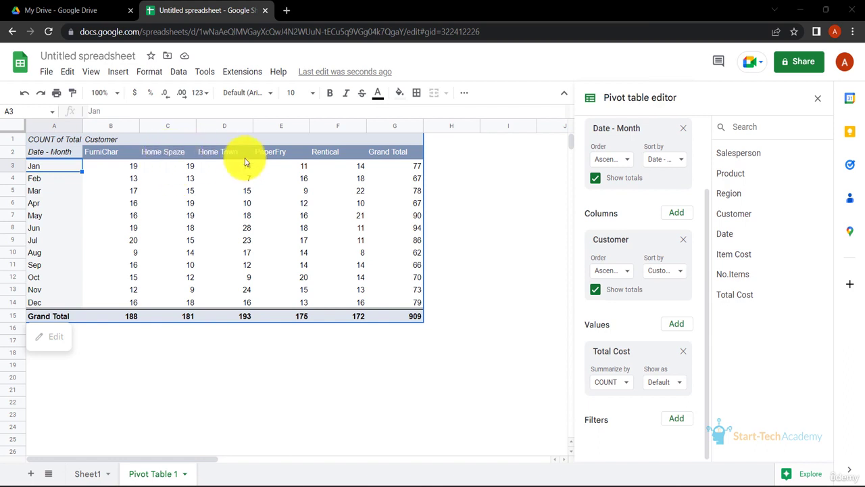
# Step: Create a pivot group from the Home Spaze and Home Town columns, and collapse it to its combined total
pyautogui.moveTo(162, 155); pyautogui.dragTo(205, 152)
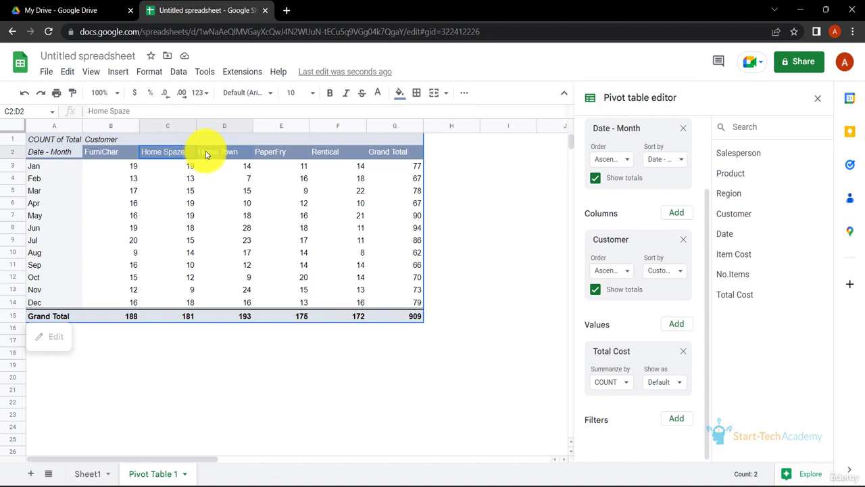
pyautogui.rightClick(225, 155)
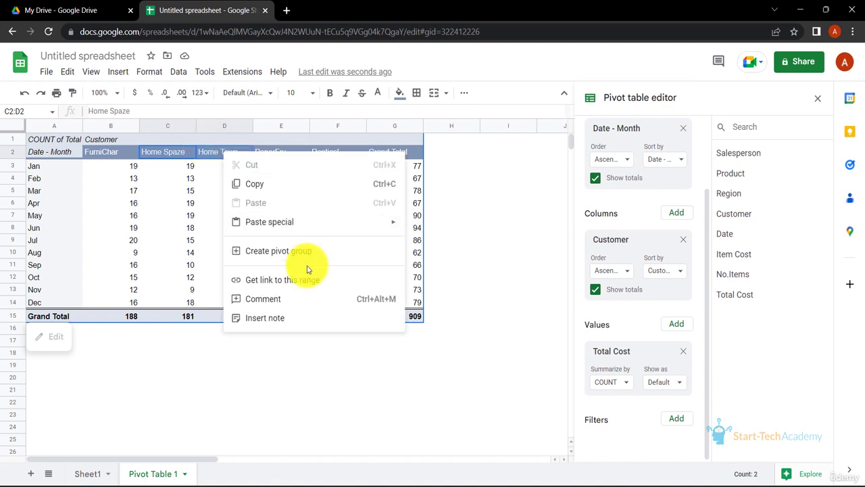
pyautogui.click(312, 251)
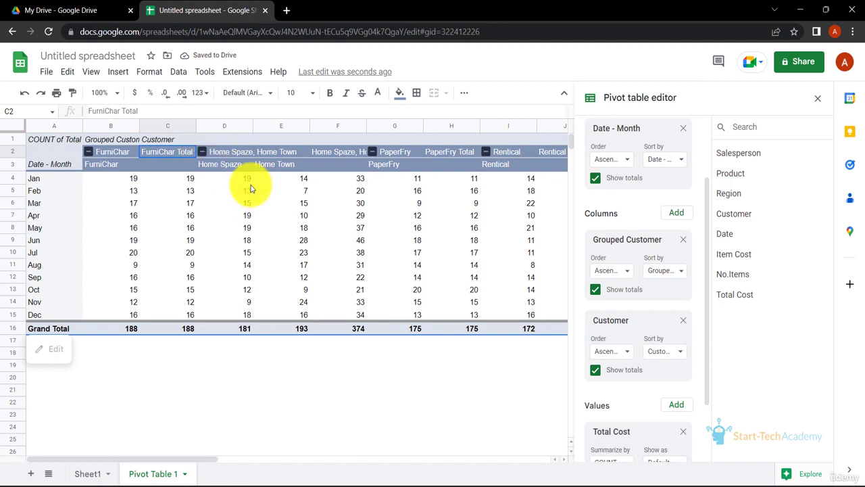
pyautogui.click(200, 152)
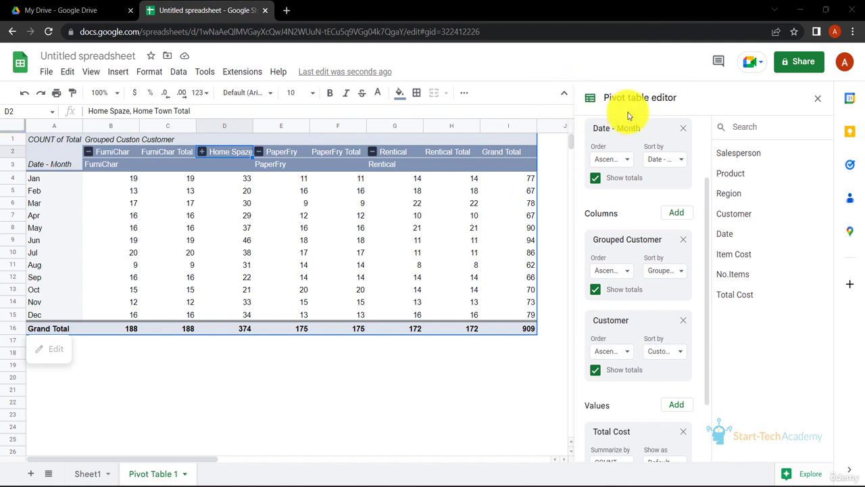
pyautogui.click(818, 99)
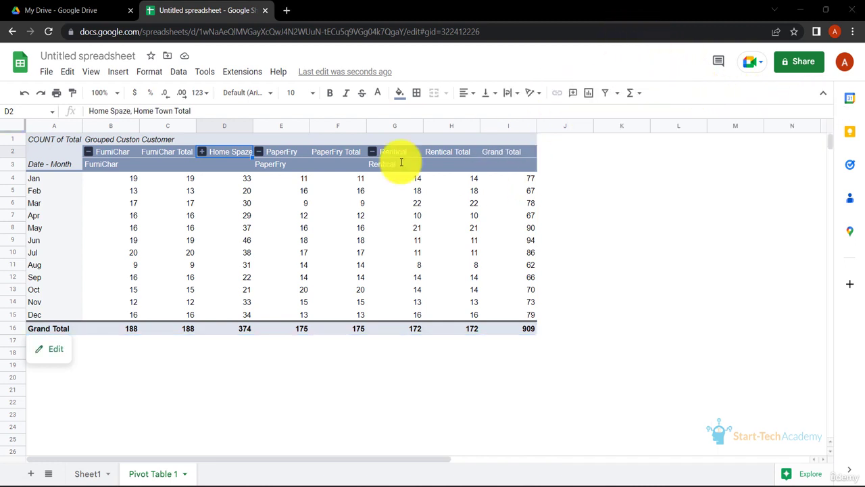
# Step: Add a slicer on the Region column for the pivot table and move it just below the table
pyautogui.click(57, 154)
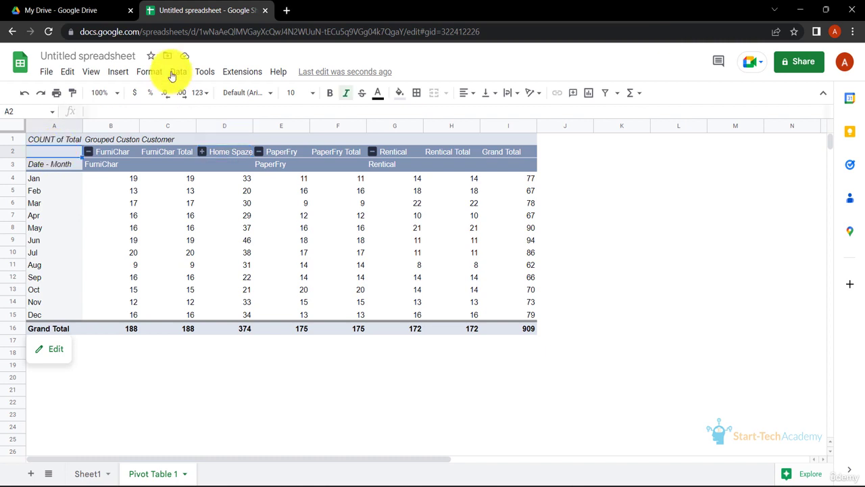
pyautogui.click(177, 71)
pyautogui.click(230, 180)
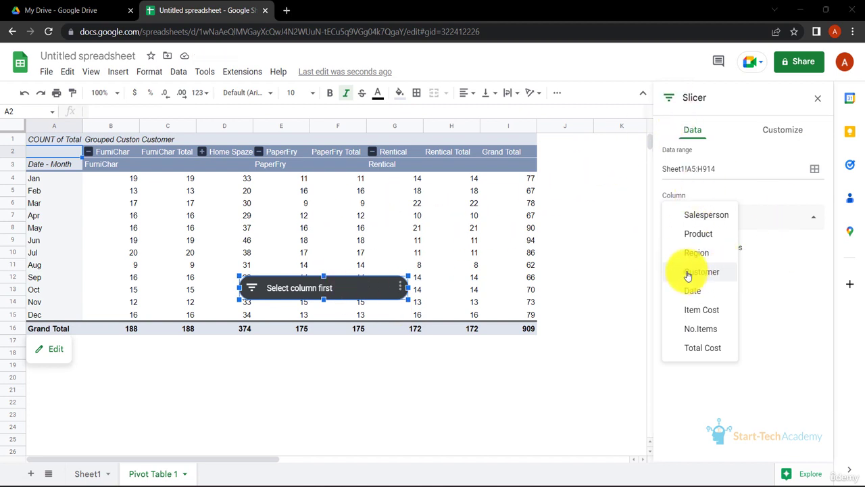
pyautogui.click(695, 252)
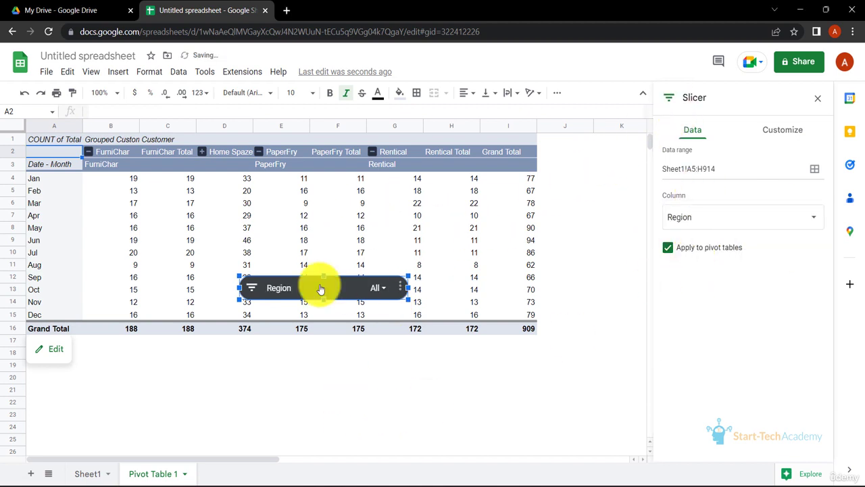
pyautogui.moveTo(321, 289); pyautogui.dragTo(499, 347)
# Step: Review the region values available in the Region slicer, keeping all of them selected
pyautogui.click(512, 355)
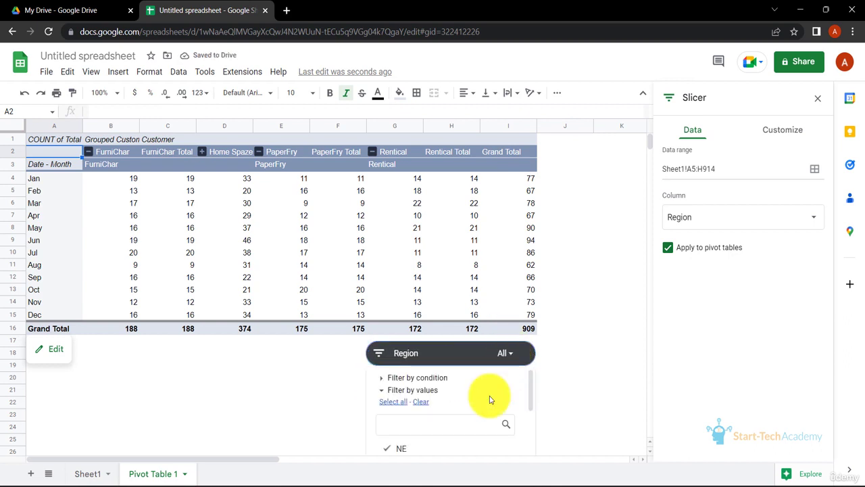
pyautogui.scroll(-2, 437, 411)
pyautogui.scroll(2, 437, 409)
pyautogui.scroll(-2, 514, 421)
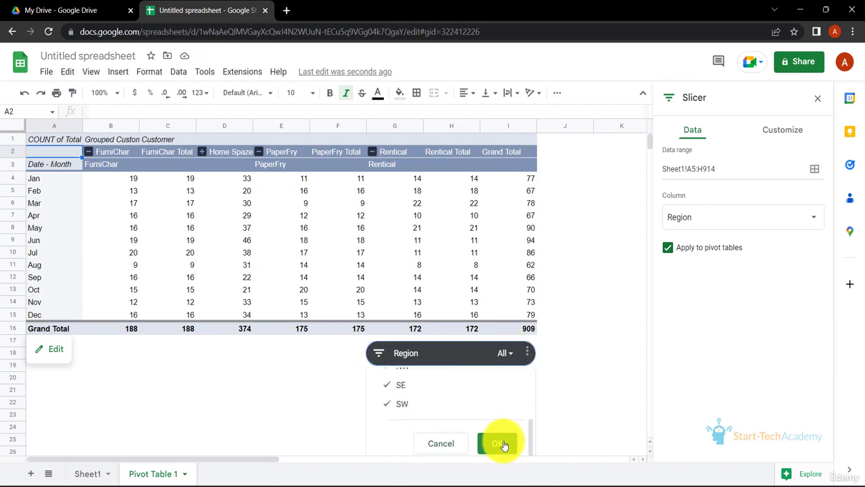
pyautogui.click(498, 442)
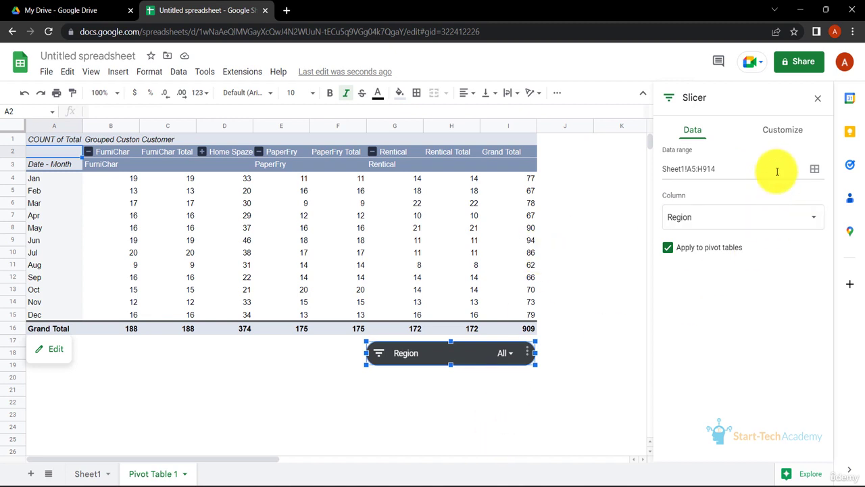
# Step: Customize the Region slicer with dark gray title text and a light blue background
pyautogui.click(799, 124)
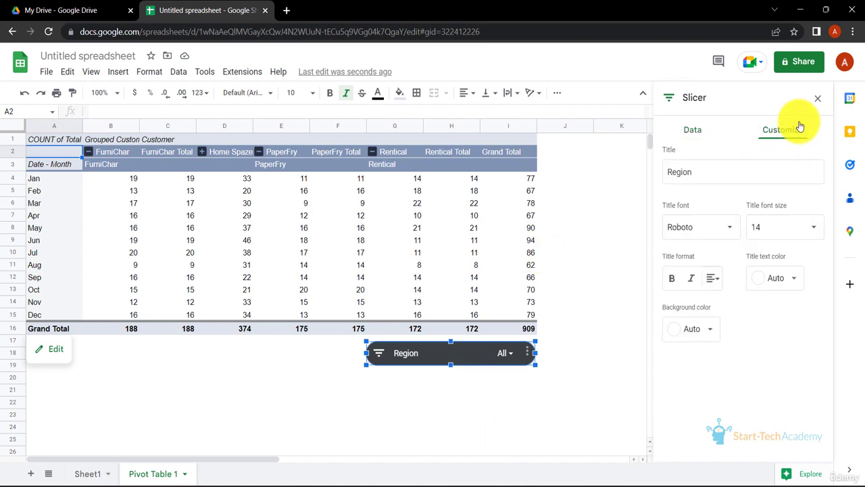
pyautogui.click(790, 277)
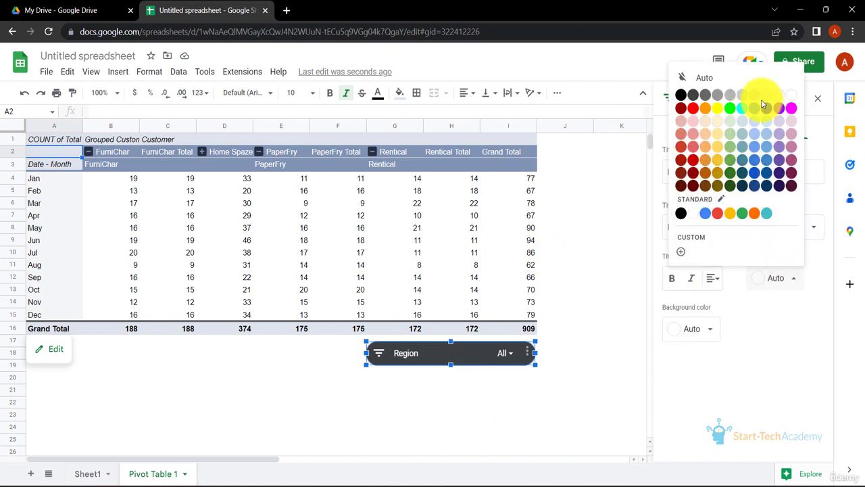
pyautogui.click(693, 94)
pyautogui.click(713, 331)
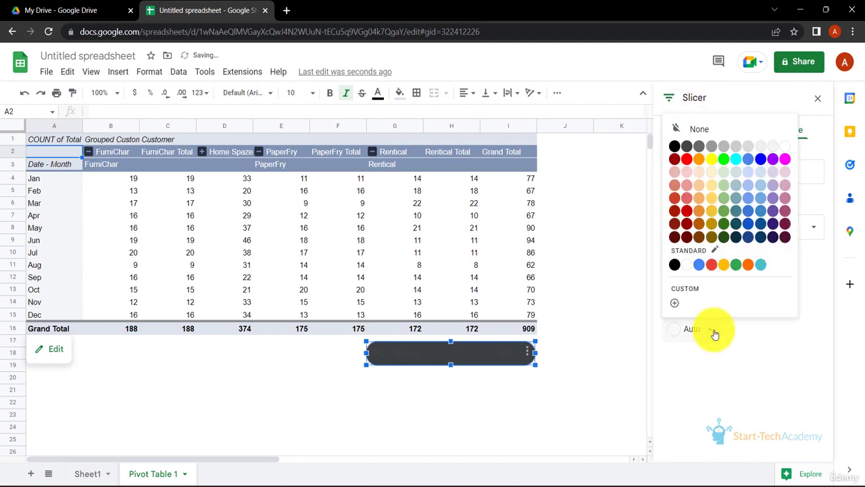
pyautogui.click(761, 175)
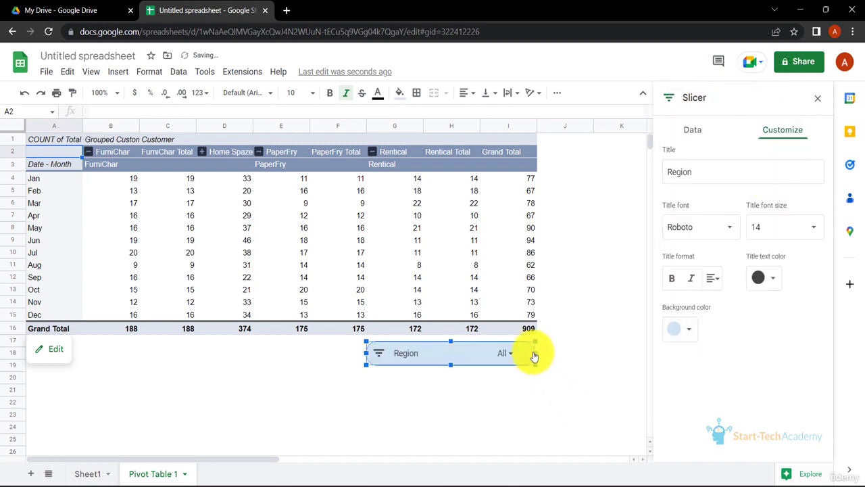
# Step: Narrow the Region slicer and place it beside the pivot table's header, next to the Grand Total column
pyautogui.moveTo(534, 353); pyautogui.dragTo(467, 363)
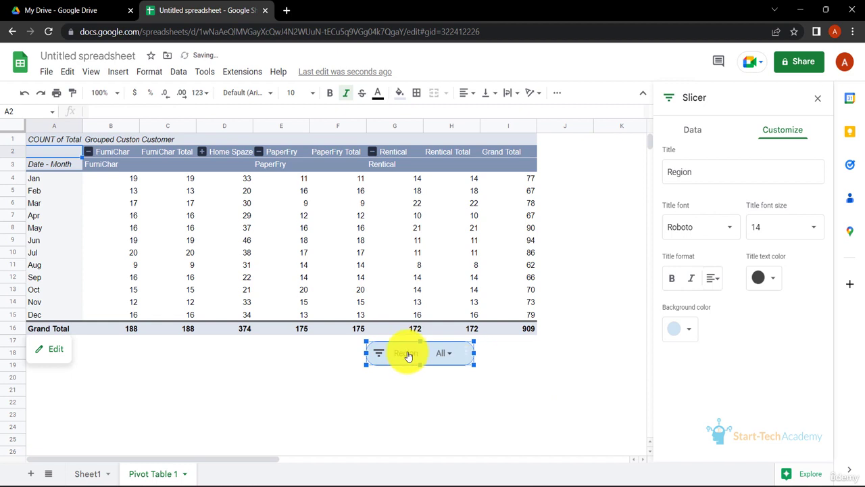
pyautogui.moveTo(407, 354); pyautogui.dragTo(583, 153)
pyautogui.click(565, 264)
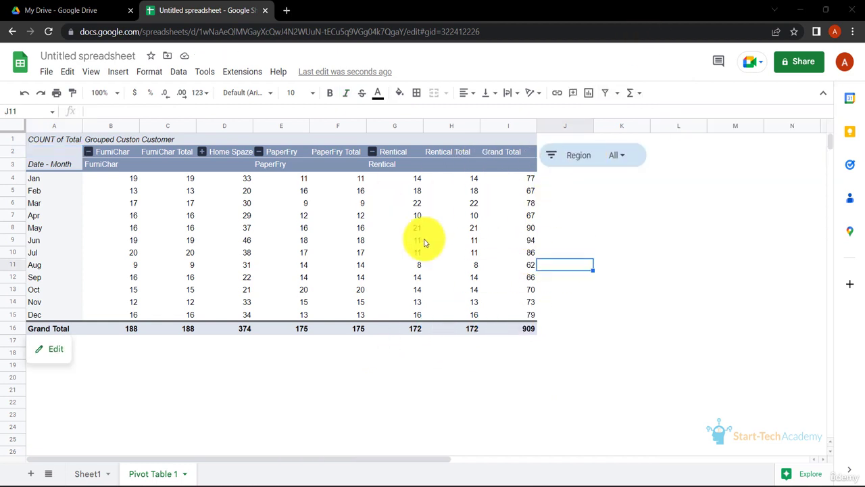